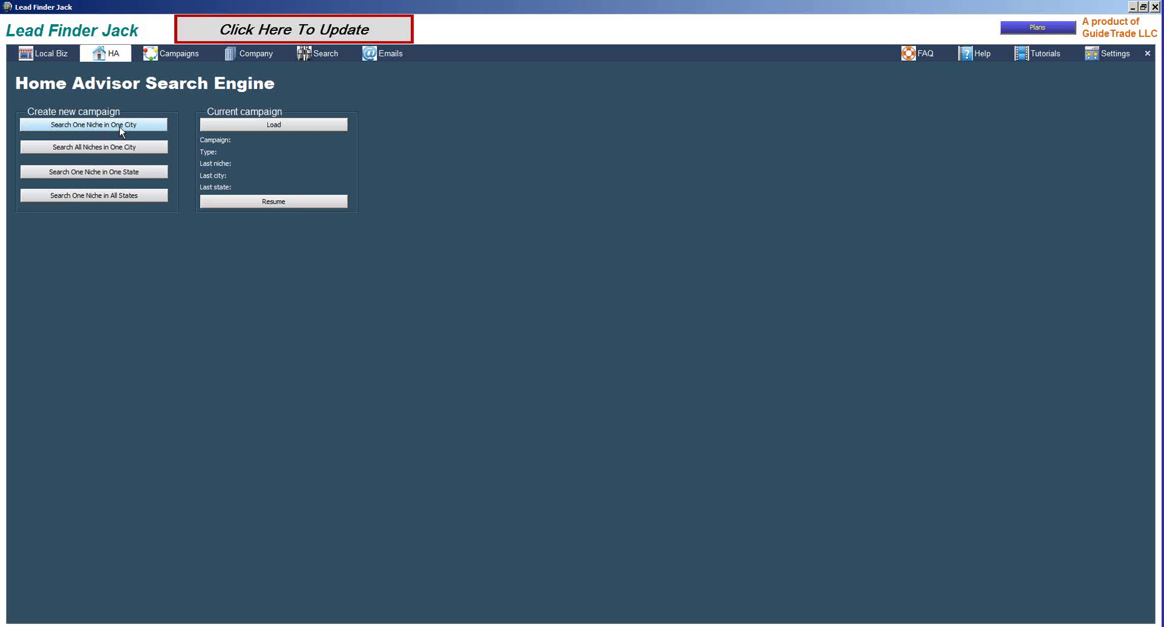
Collect companies for the Plumbing niche in Boca Raton, Florida, with a one-niche, one-city search, and return to the start page.
left_click(119, 128)
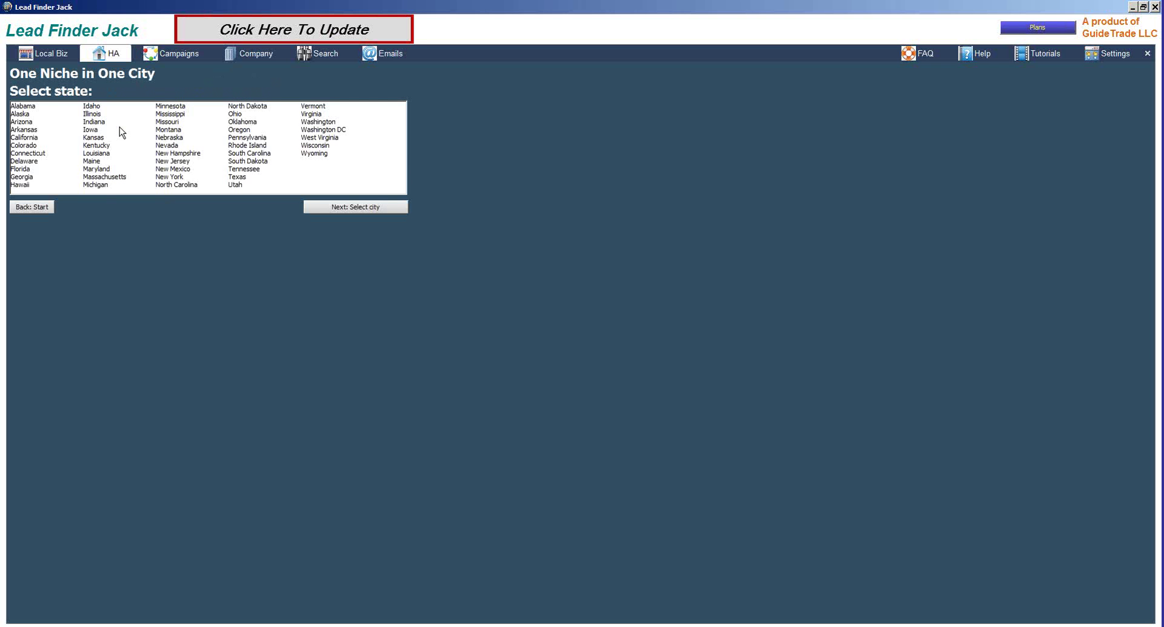
left_click(21, 170)
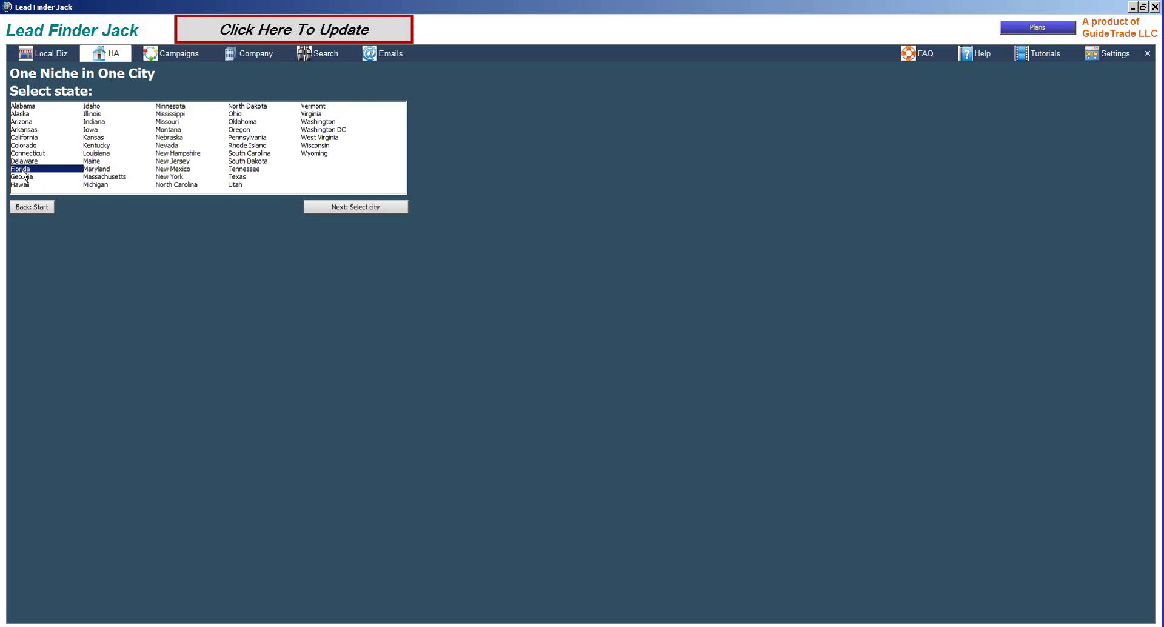
left_click(332, 206)
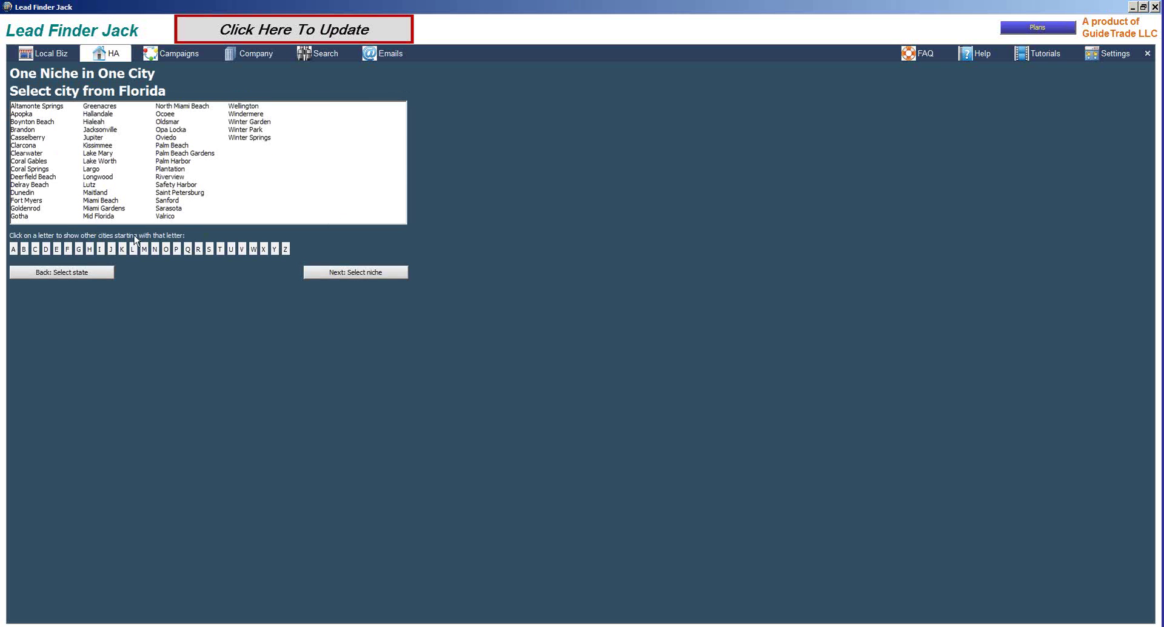
left_click(24, 249)
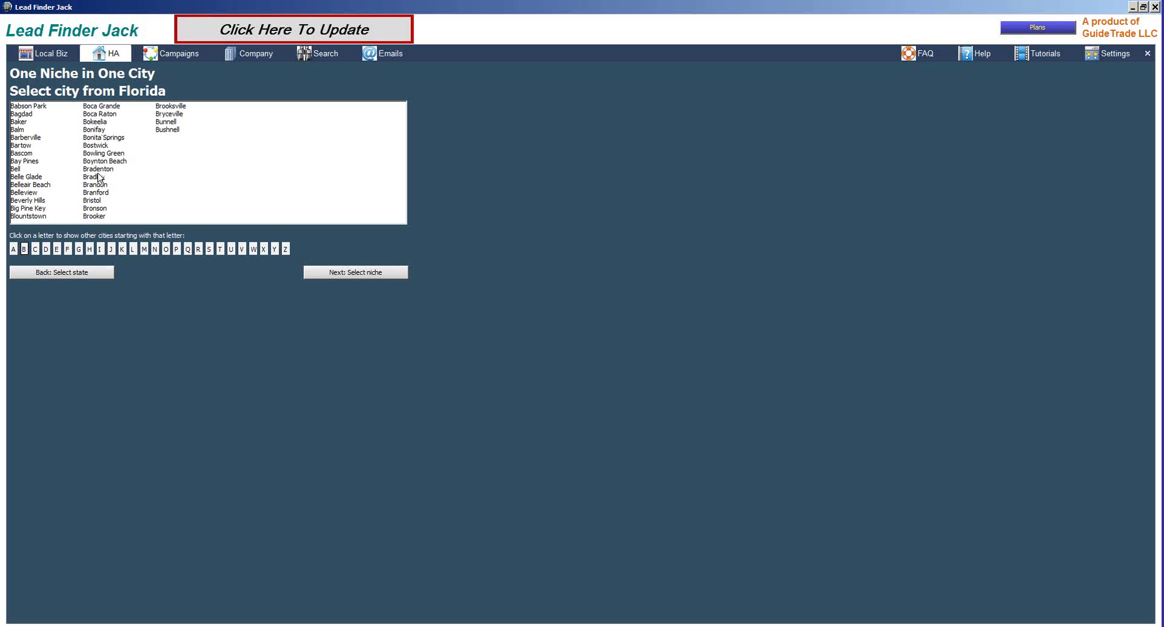
left_click(97, 114)
left_click(344, 269)
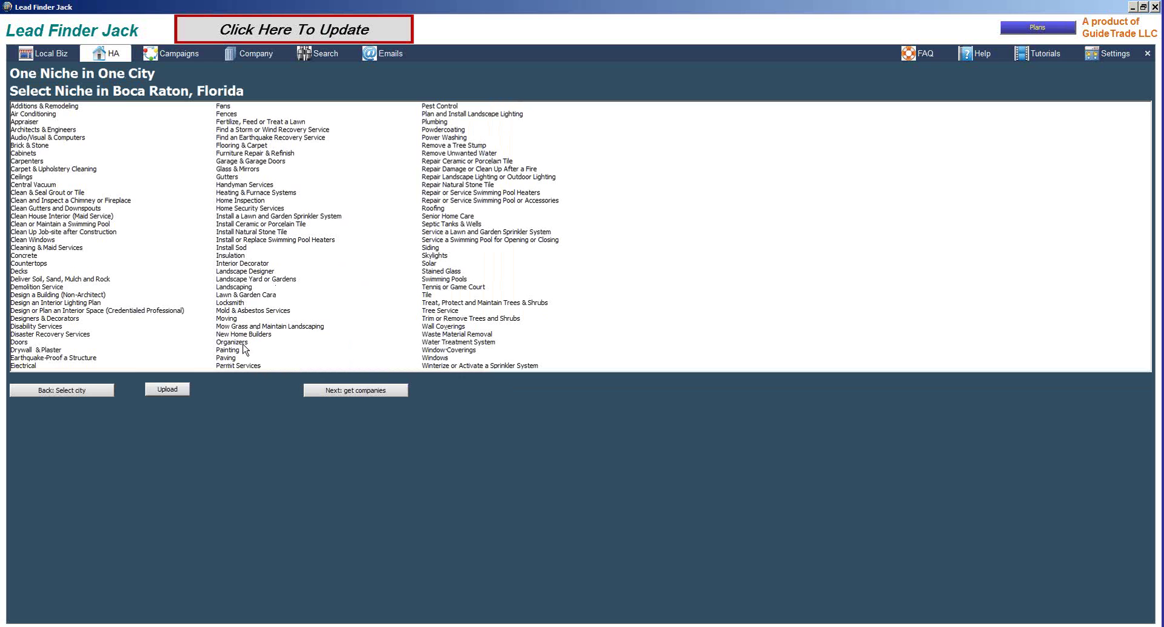
left_click(436, 121)
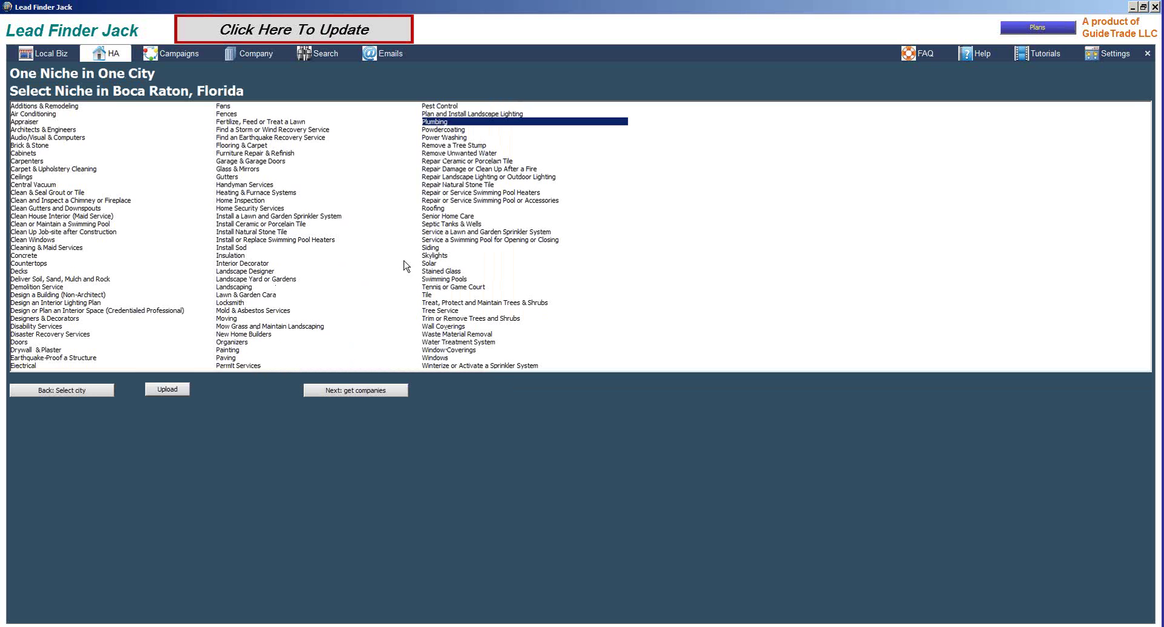
left_click(373, 393)
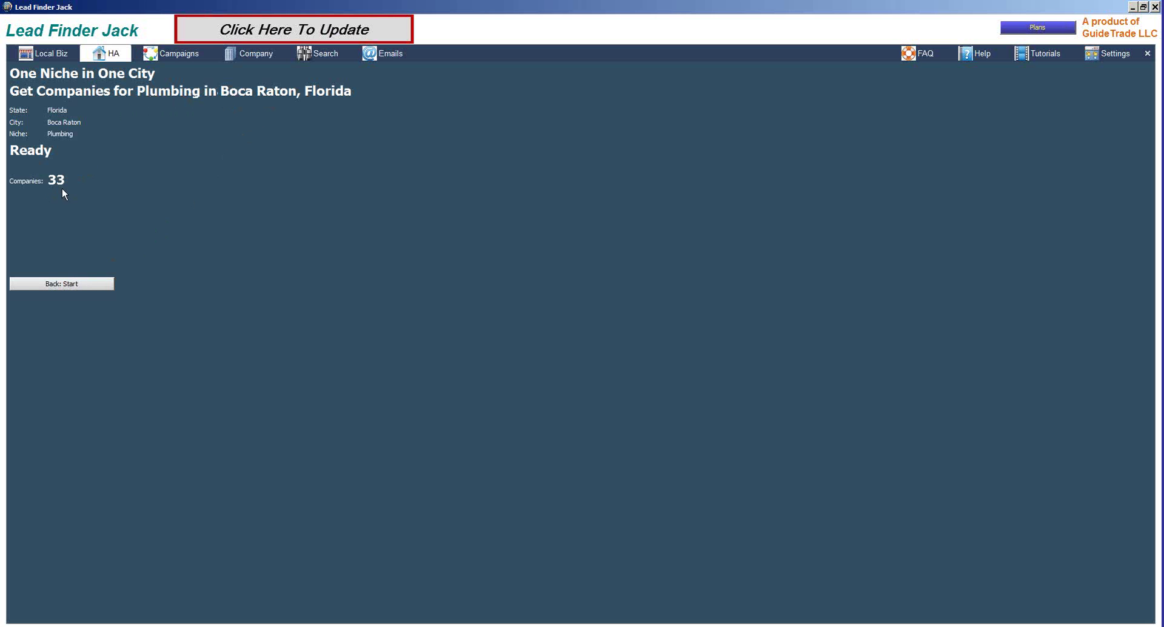
left_click(59, 286)
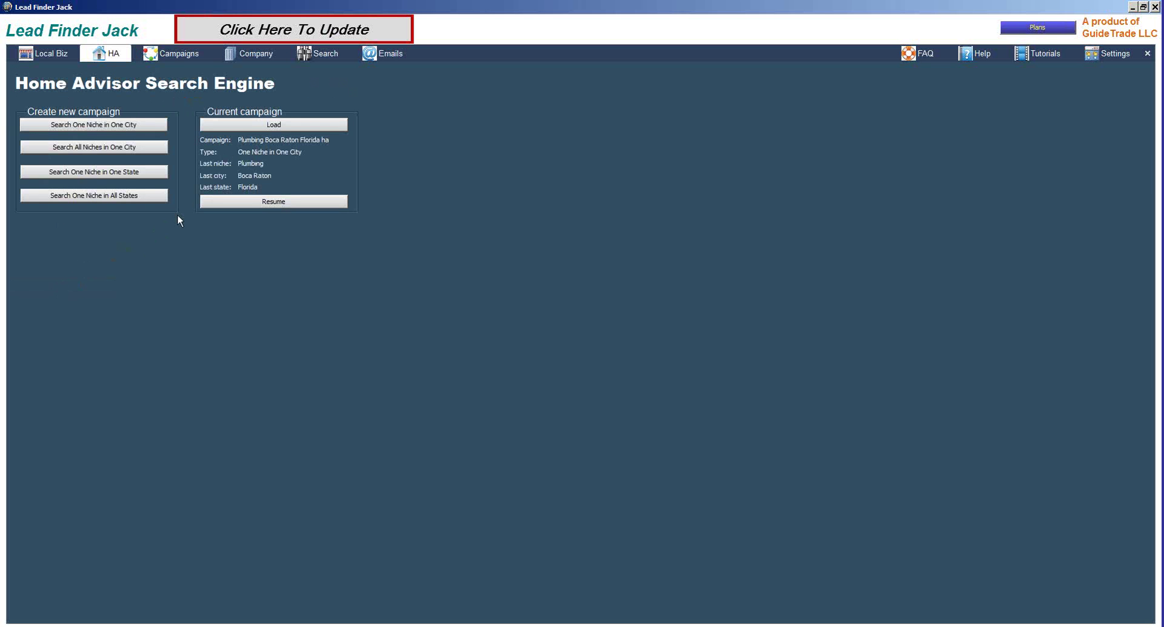
Show the companies collected in the "Plumbing Boca Raton Florida ha" campaign.
left_click(173, 53)
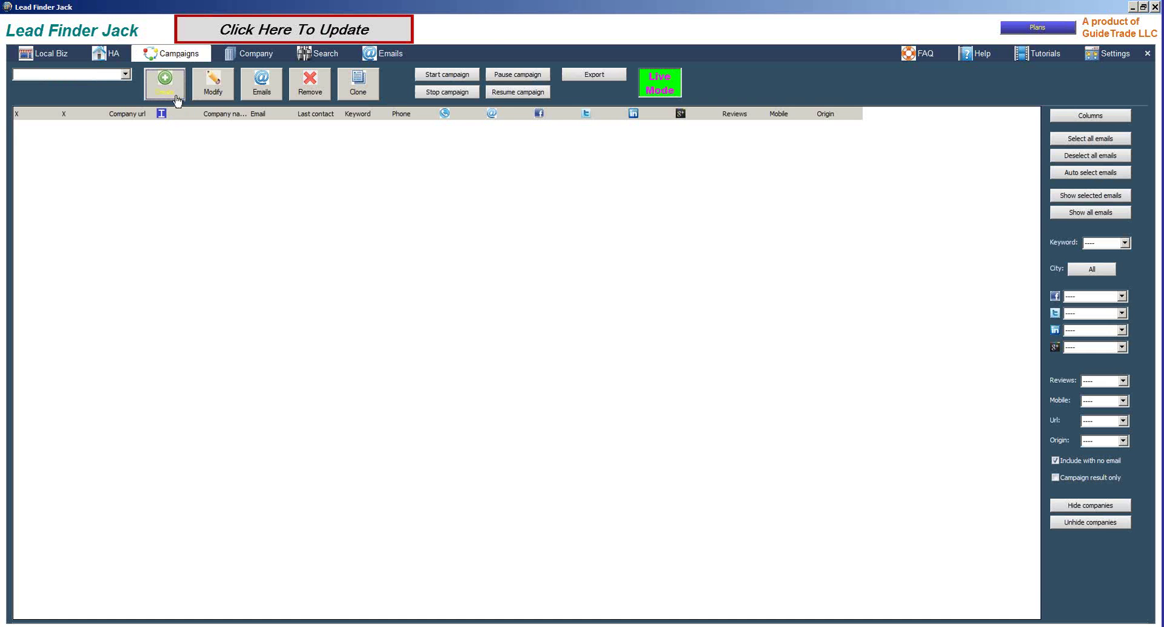
left_click(126, 74)
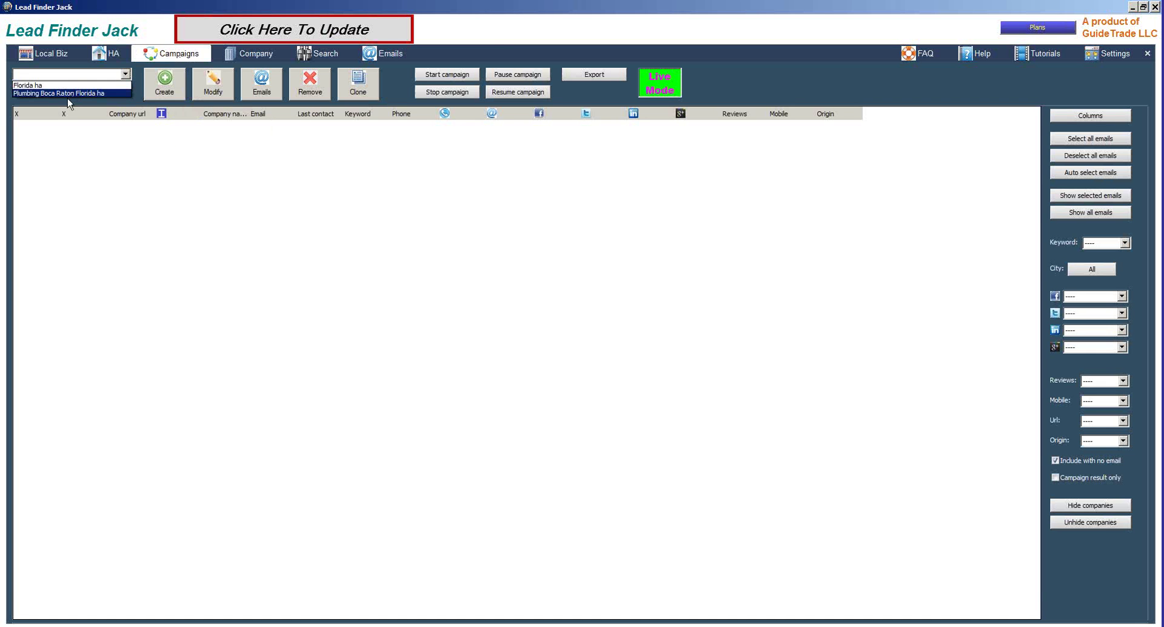
left_click(68, 98)
left_click(126, 74)
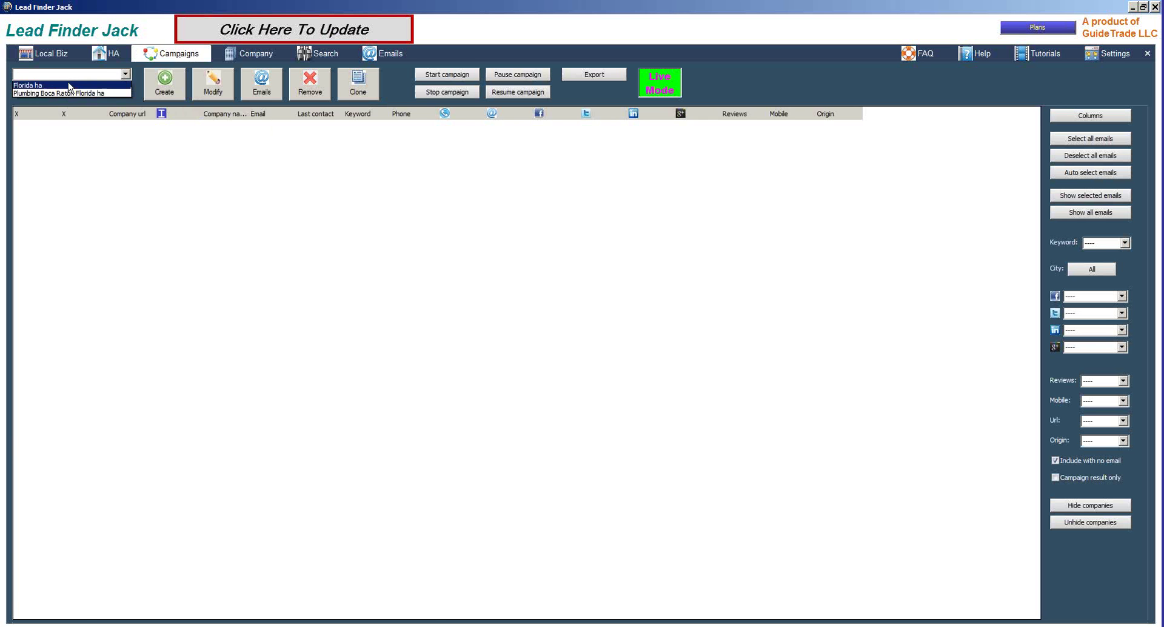
left_click(50, 89)
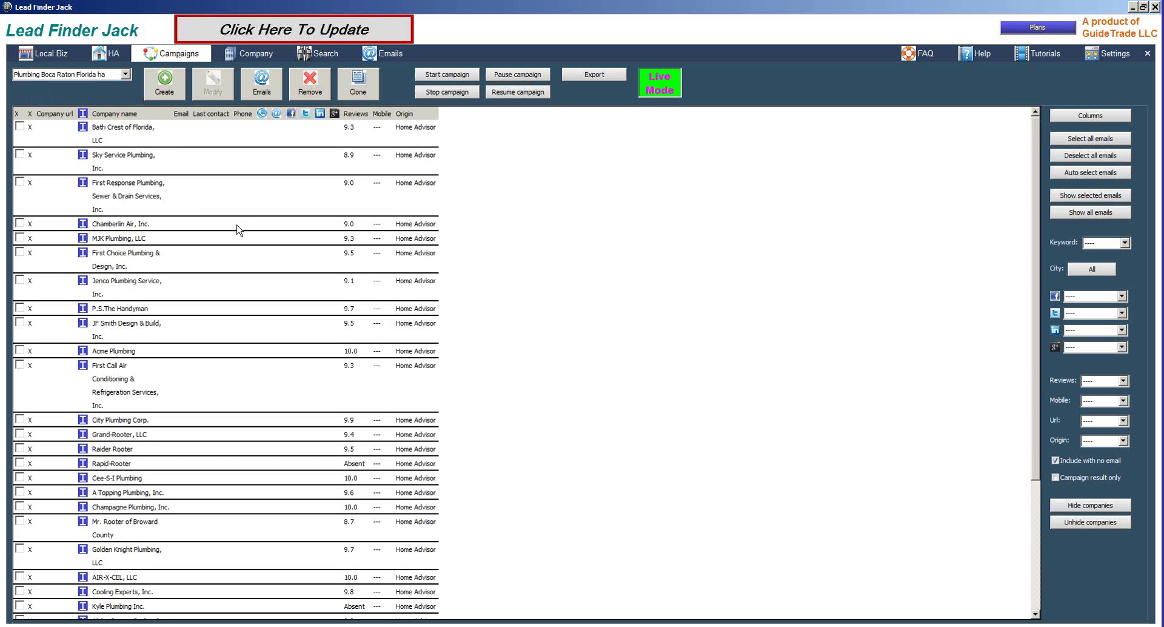
Start the company details search for the Plumbing Boca Raton Florida campaign with all skip and stop options left unticked.
left_click(318, 54)
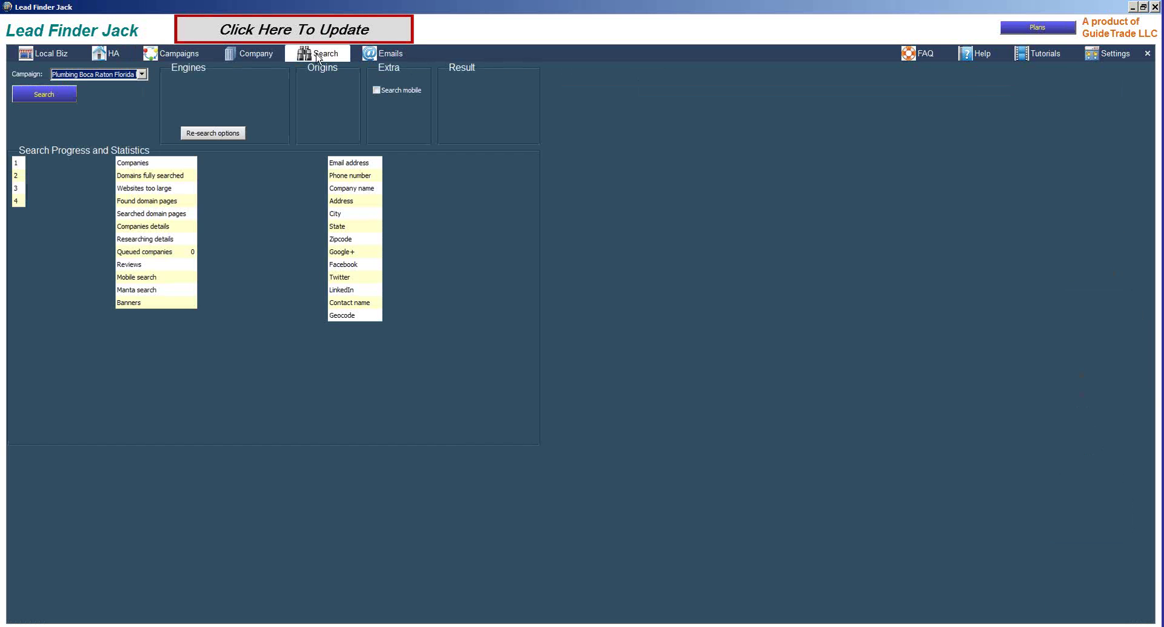
left_click(51, 95)
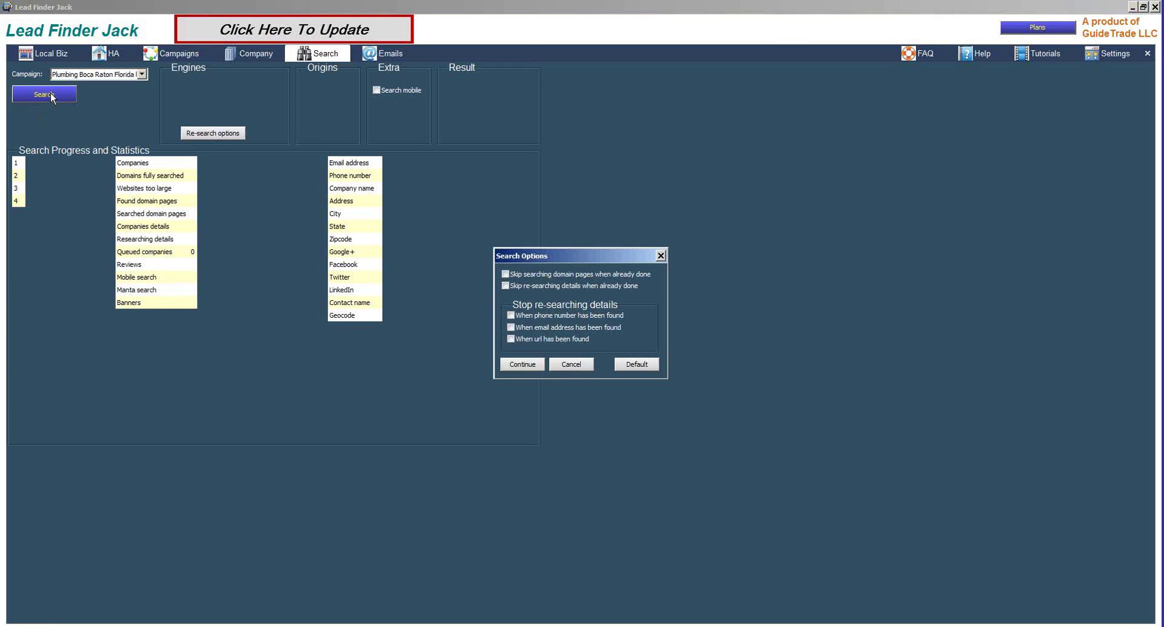
left_click(521, 367)
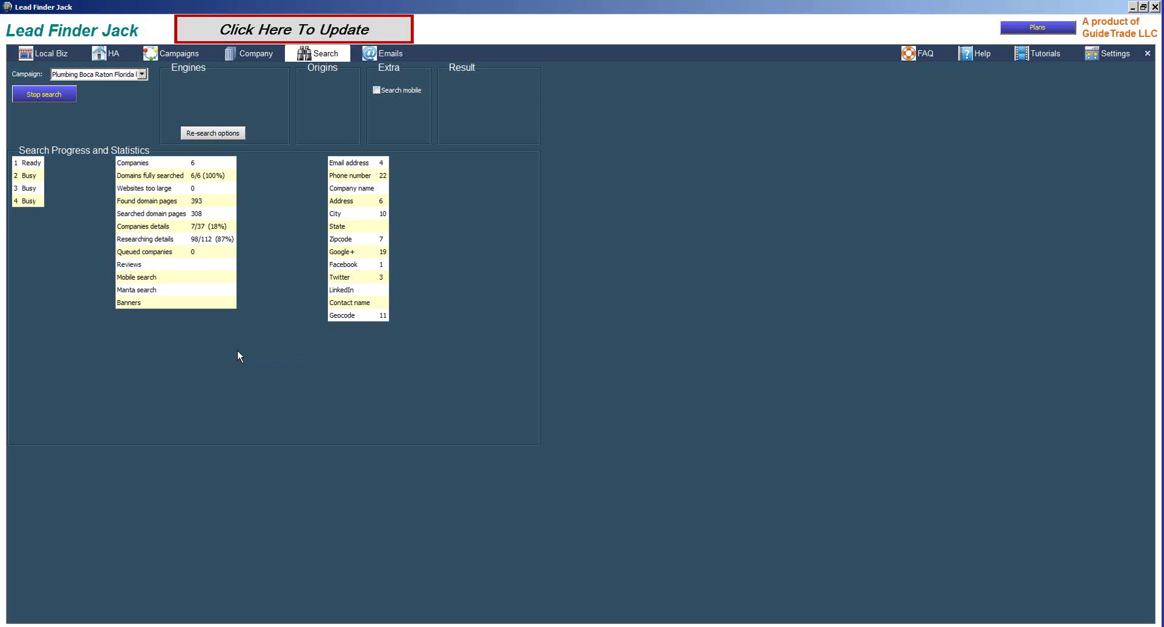
Stop the running details search and show the campaign's company list.
left_click(49, 96)
left_click(178, 55)
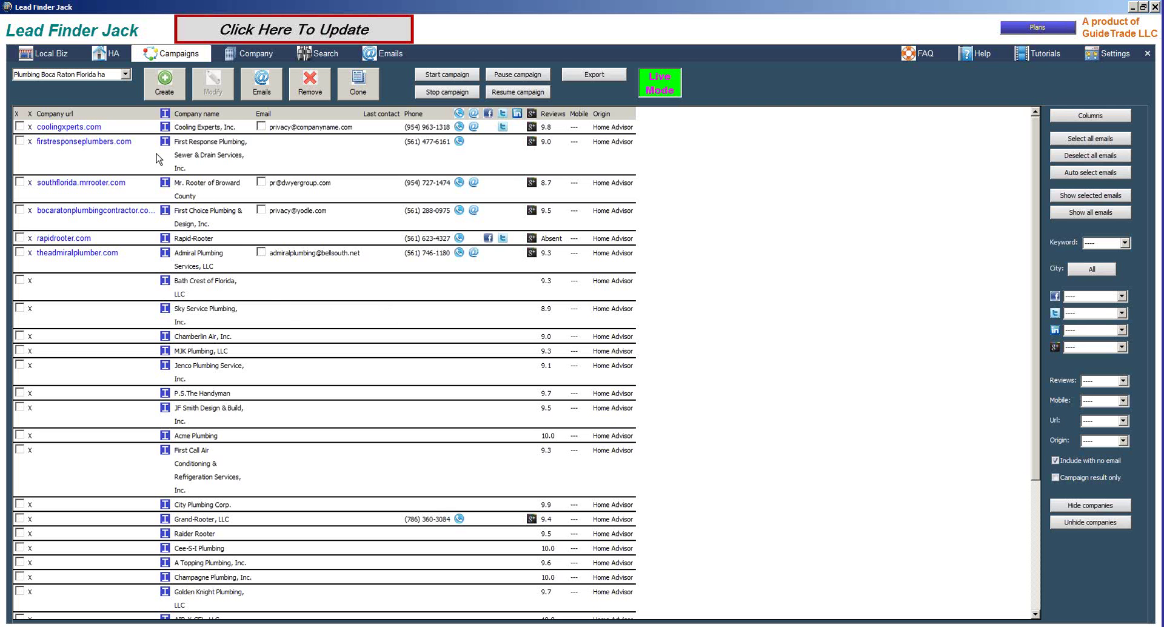
Run an all-niches, one-city company search for Boca Raton, Florida, and stop it before it finishes.
left_click(106, 56)
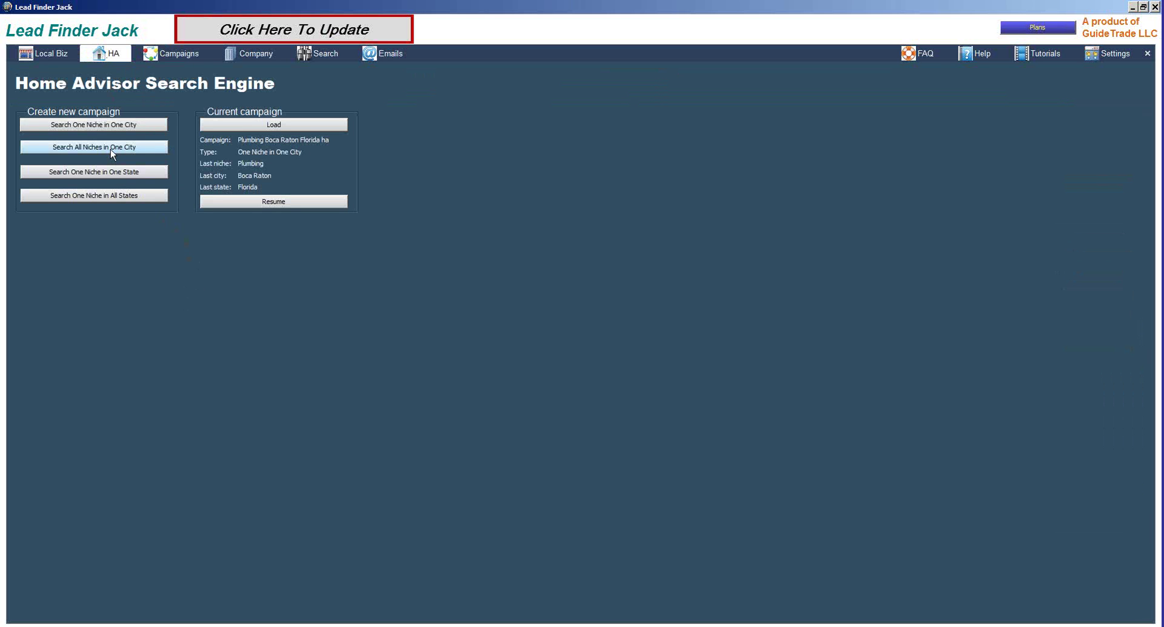
left_click(68, 151)
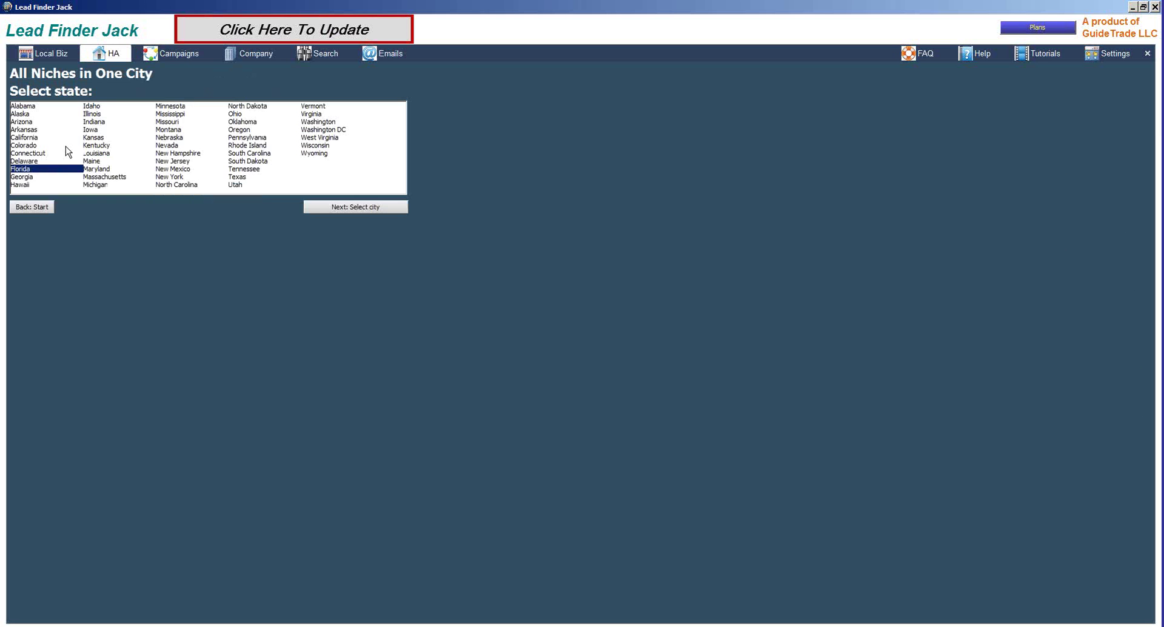
left_click(332, 207)
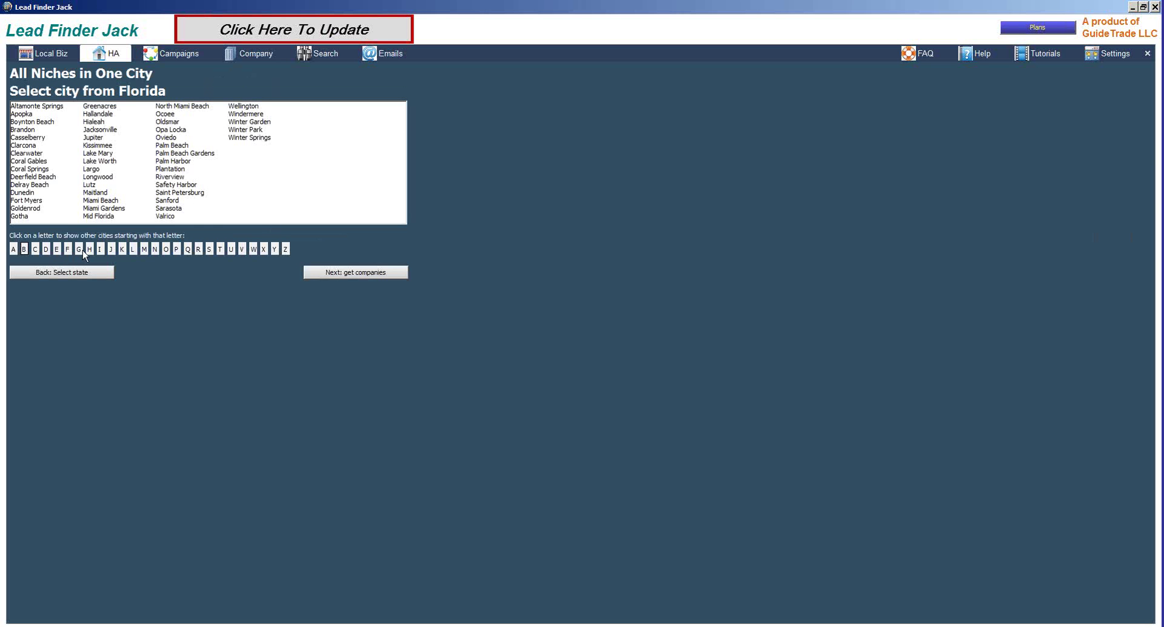
left_click(24, 249)
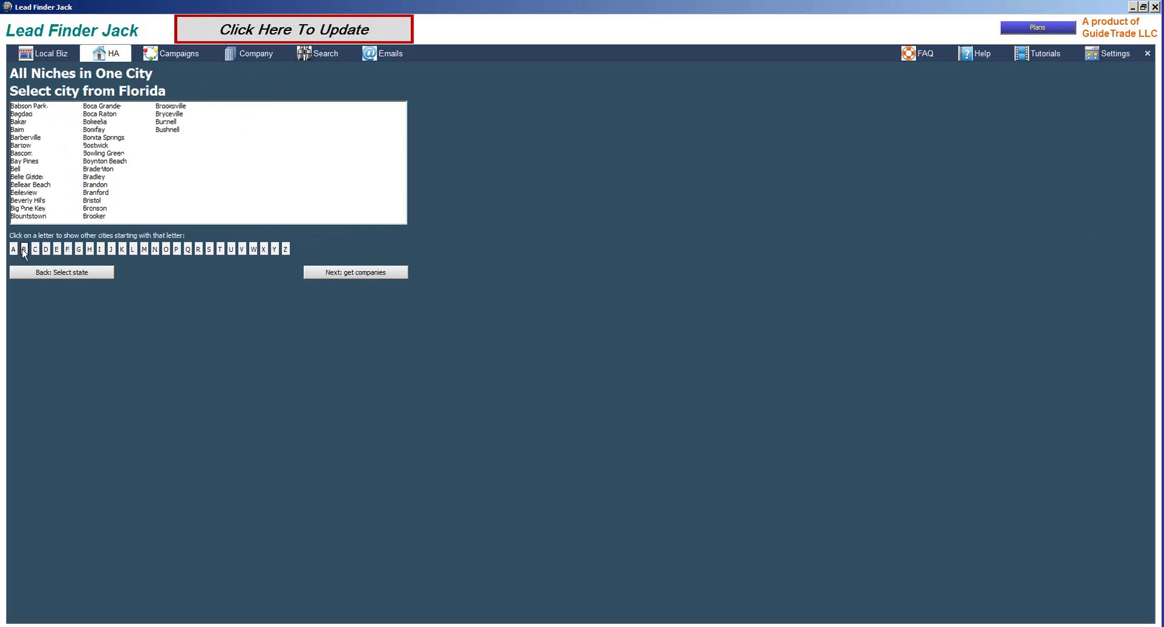
left_click(102, 121)
left_click(106, 114)
left_click(359, 273)
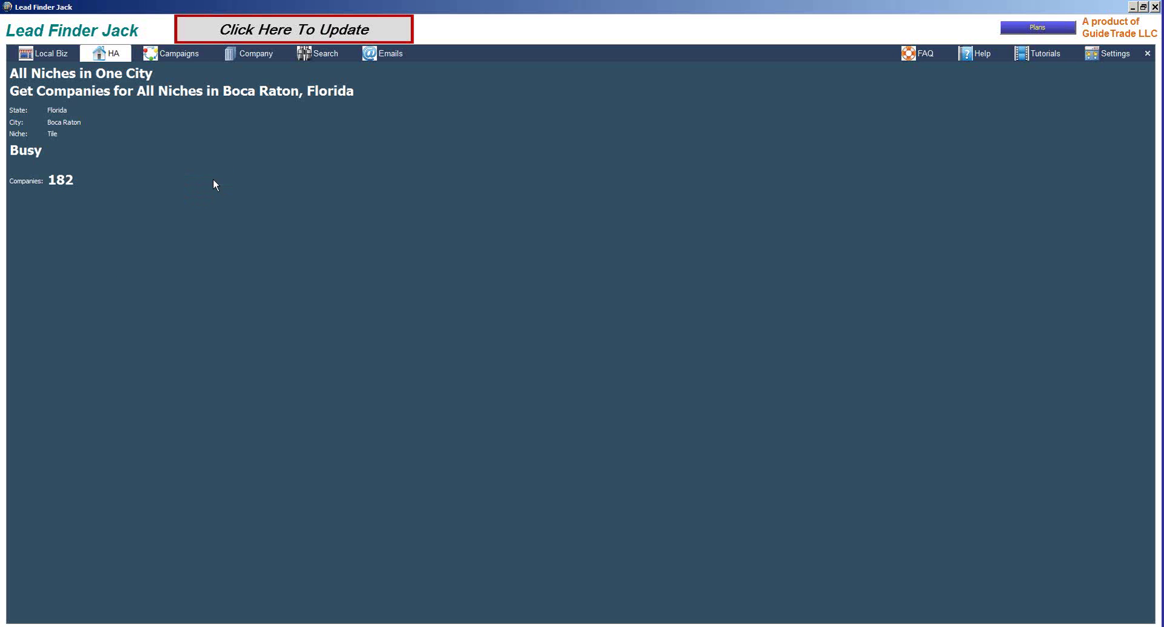
left_click(212, 180)
left_click(83, 283)
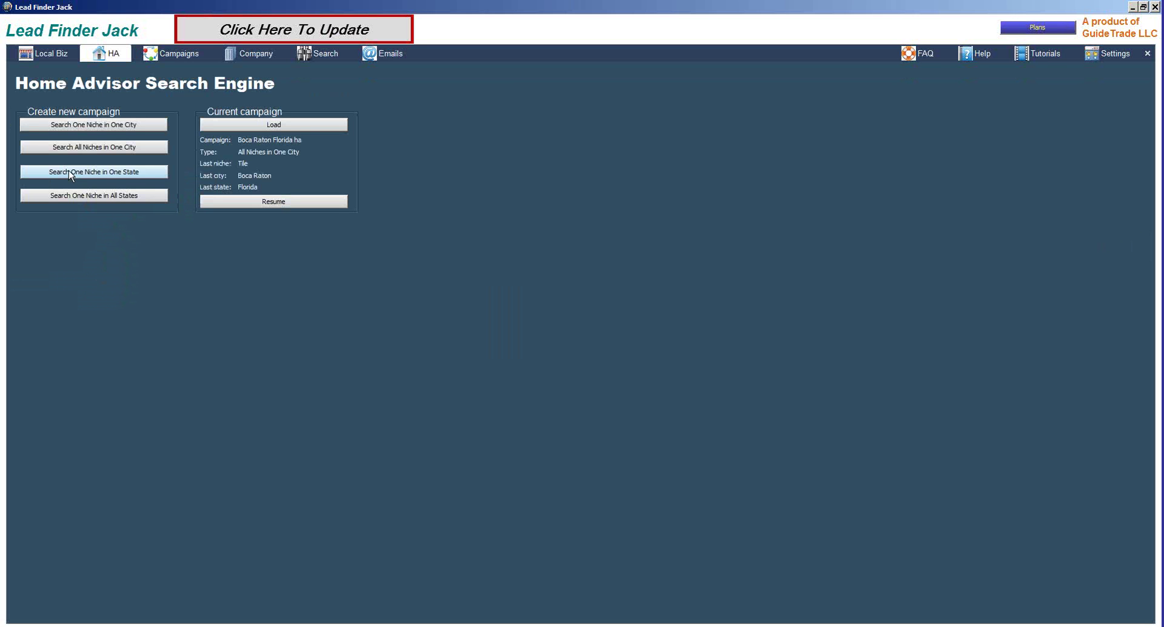
Run a one-niche, one-state company search for Plumbing in Florida, and stop it before it finishes.
left_click(101, 176)
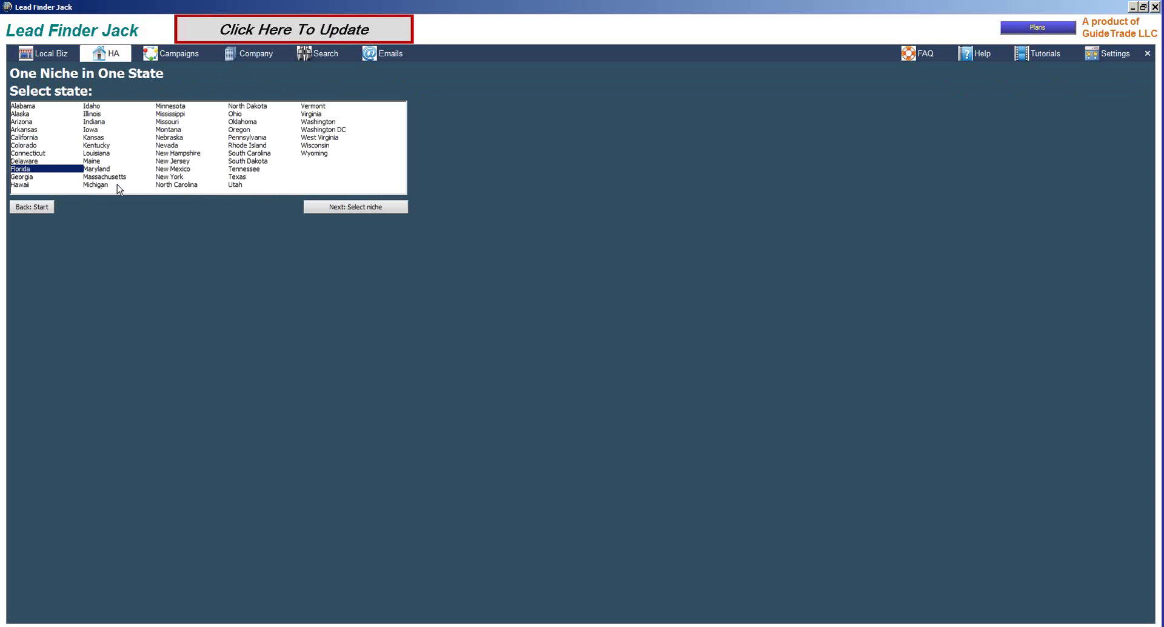
left_click(323, 208)
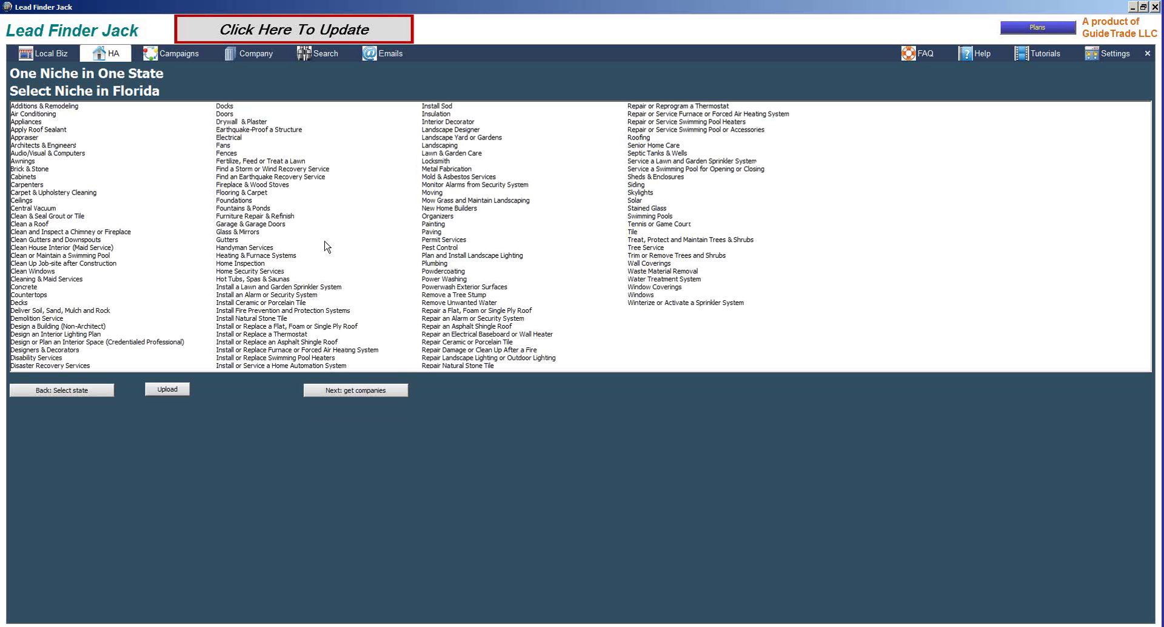
left_click(435, 265)
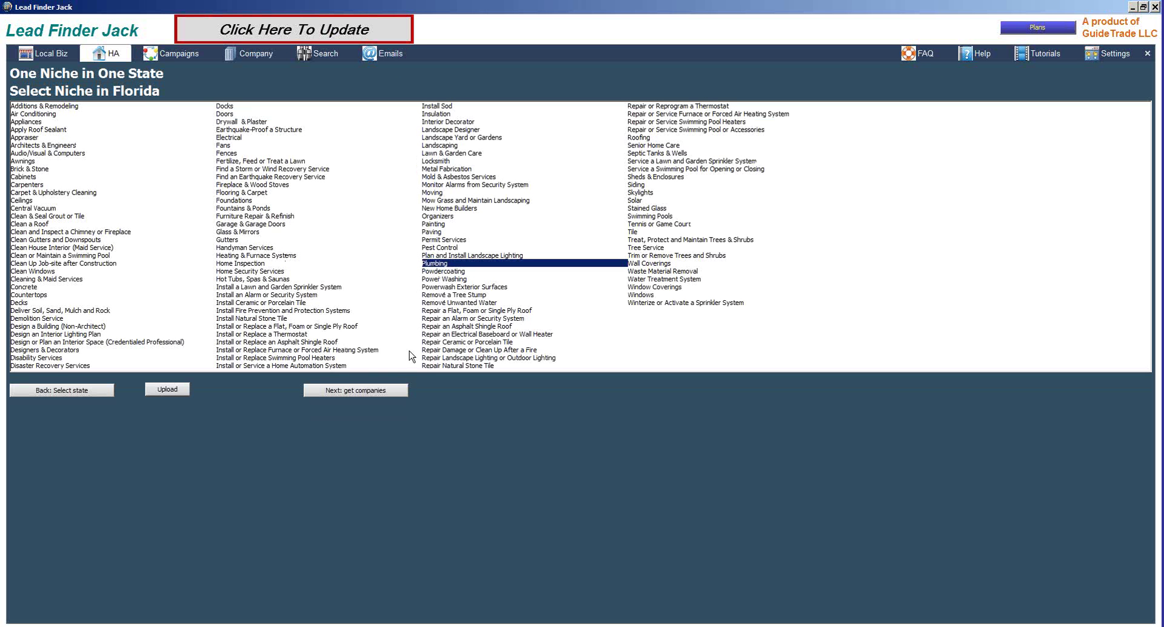
left_click(379, 391)
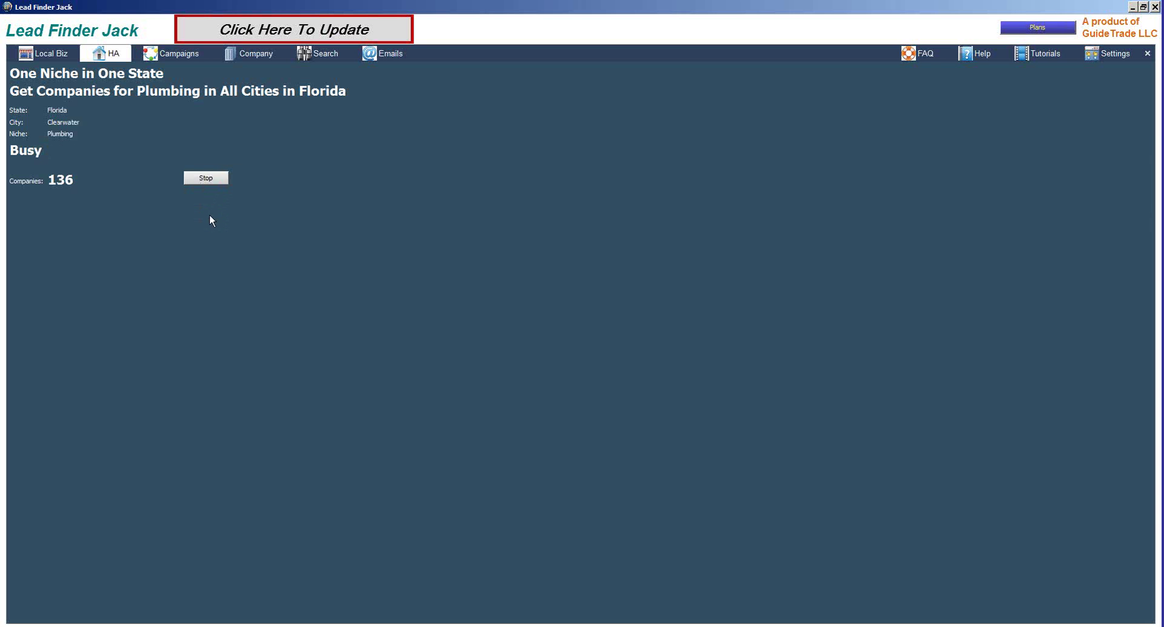
left_click(207, 180)
left_click(94, 284)
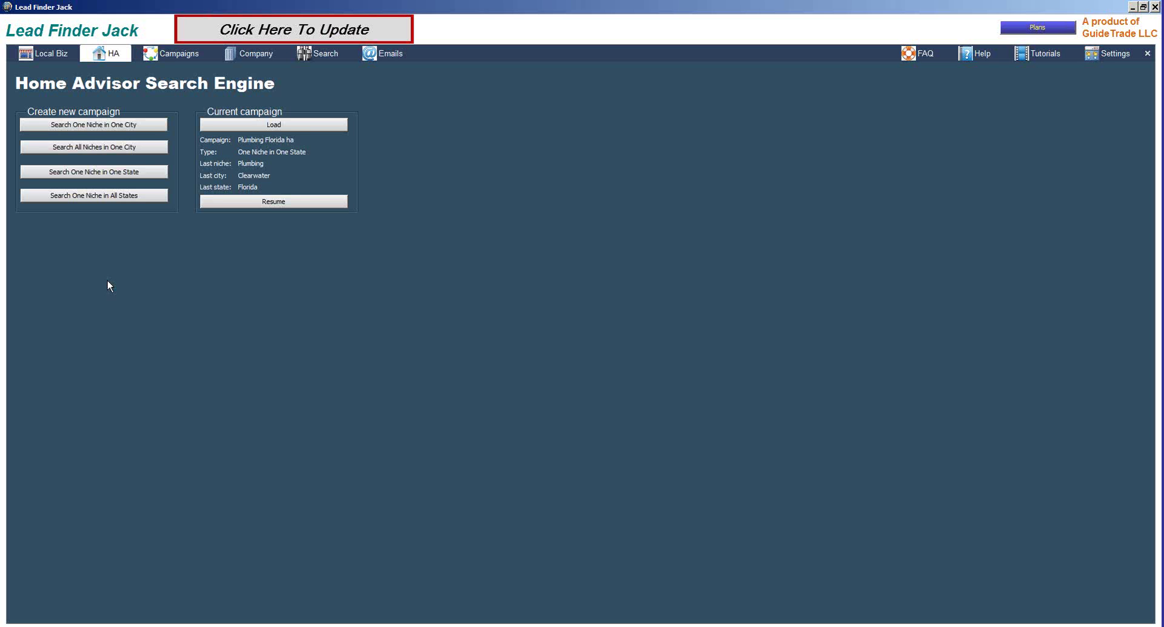
Run a one-niche company search for Plumbing in all states, and stop it before it finishes.
left_click(96, 197)
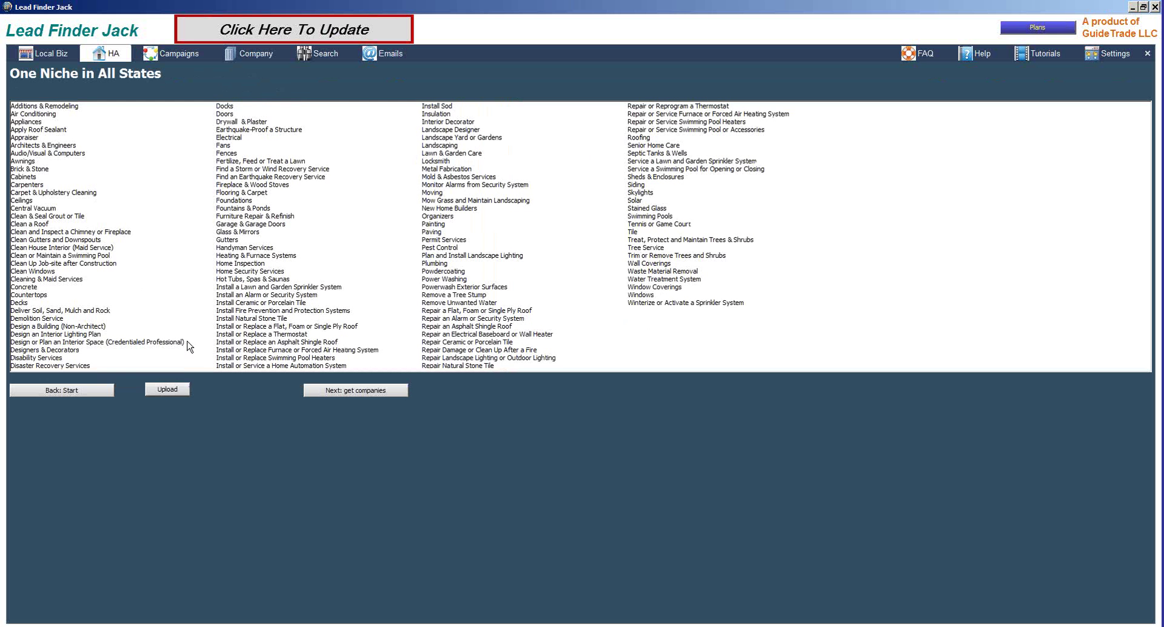
left_click(448, 264)
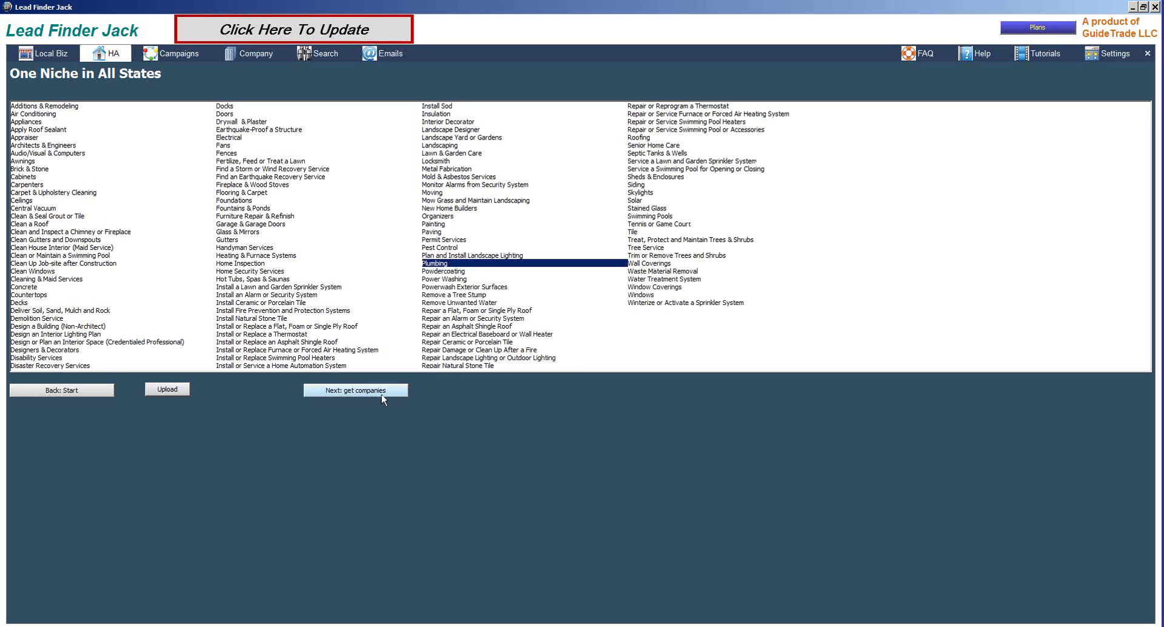
left_click(380, 394)
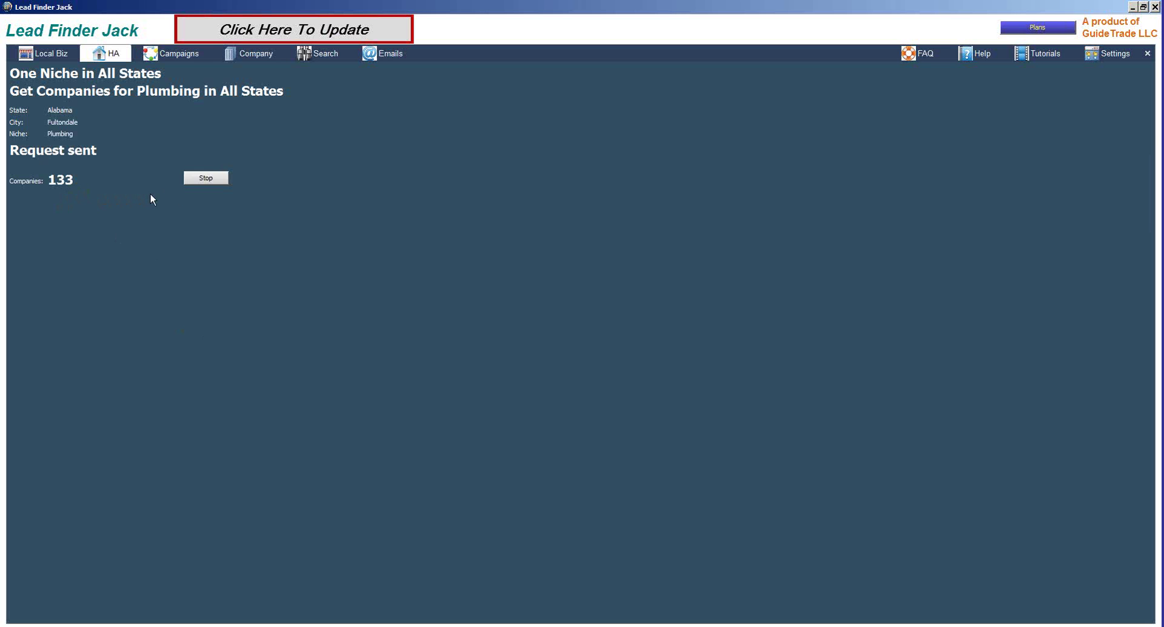
left_click(197, 182)
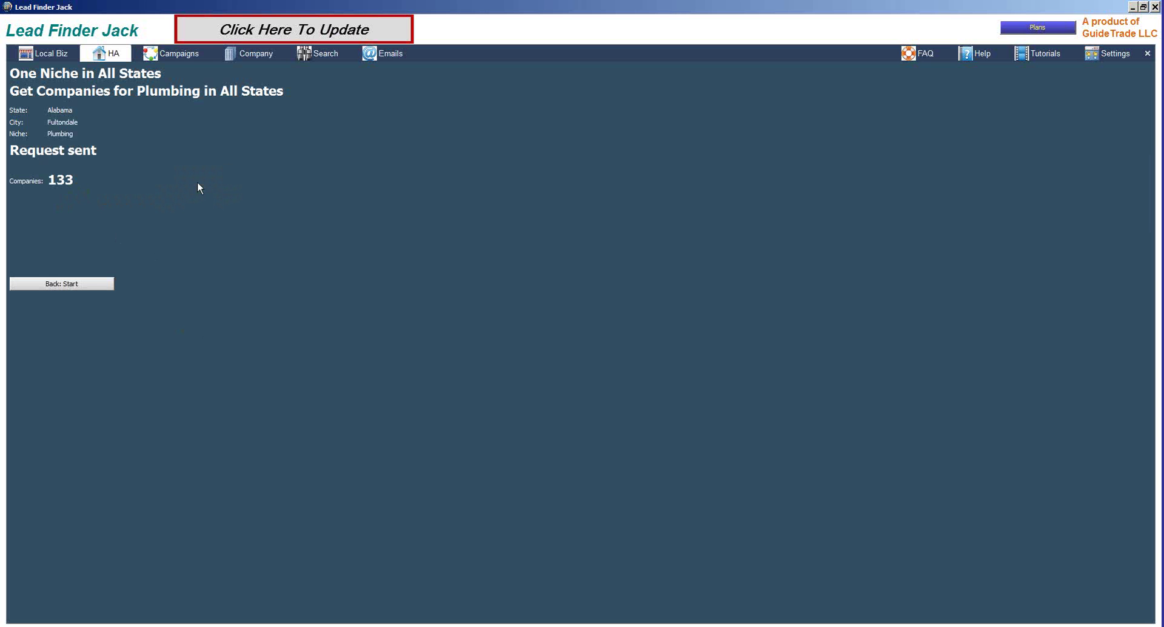
left_click(101, 285)
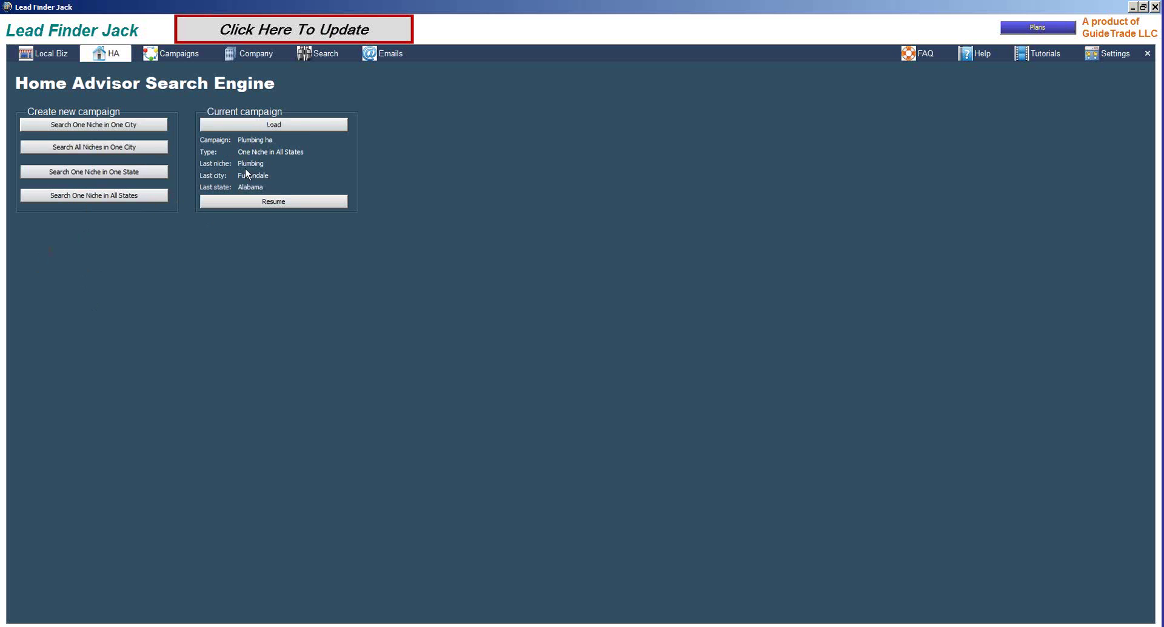
Load the saved "Plumbing ha" campaign as the current Home Advisor campaign.
left_click(268, 128)
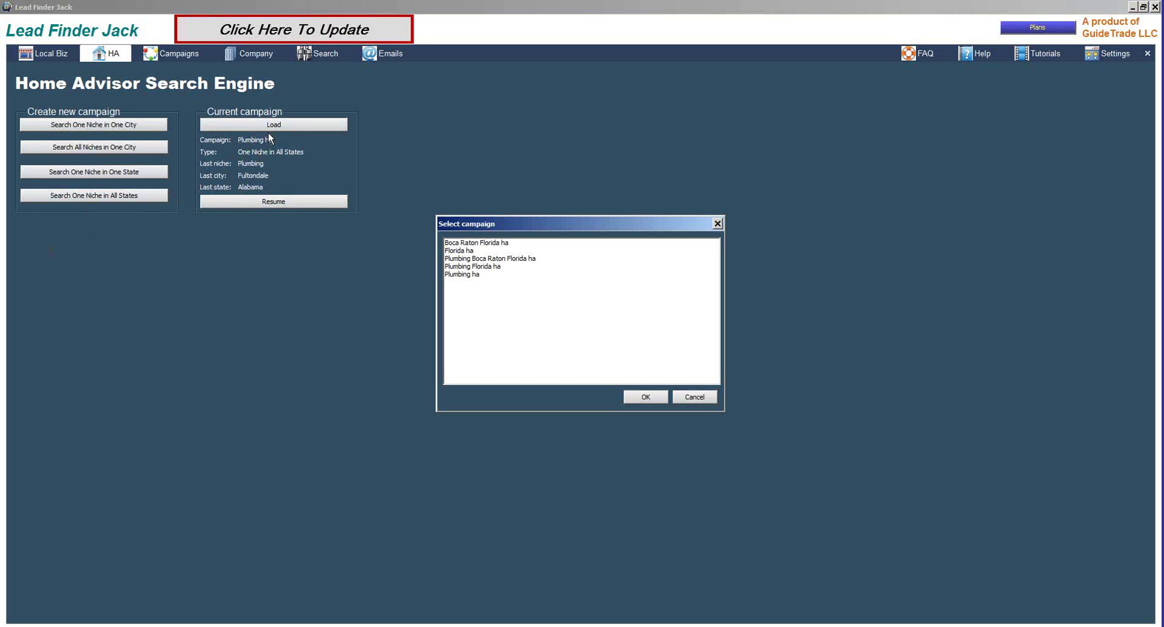
left_click(472, 274)
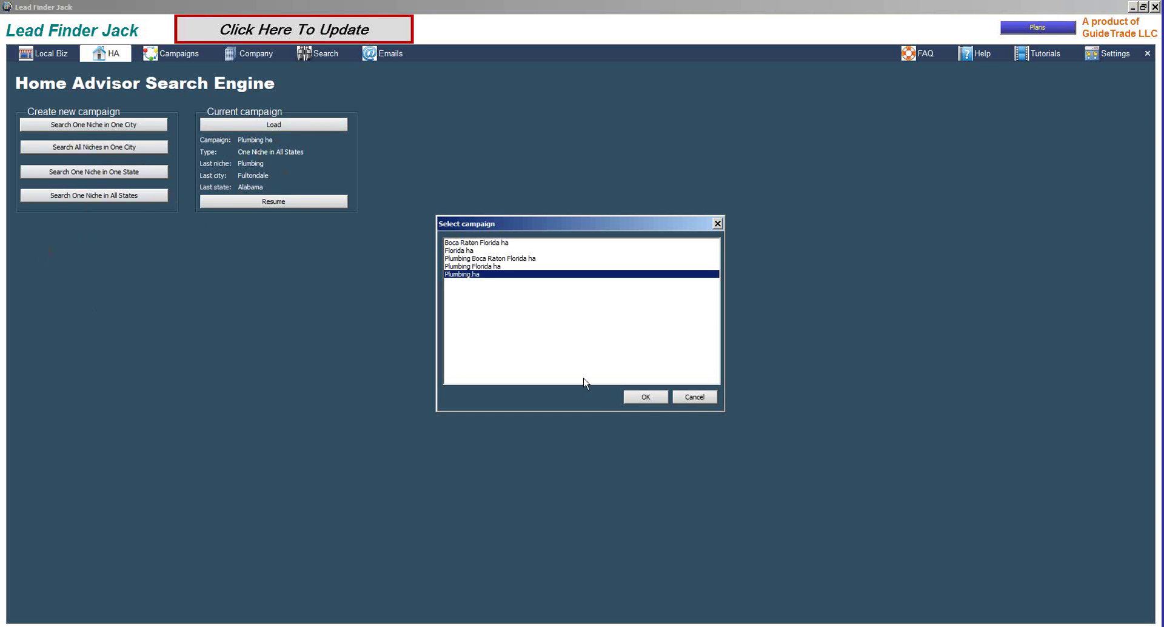
left_click(643, 397)
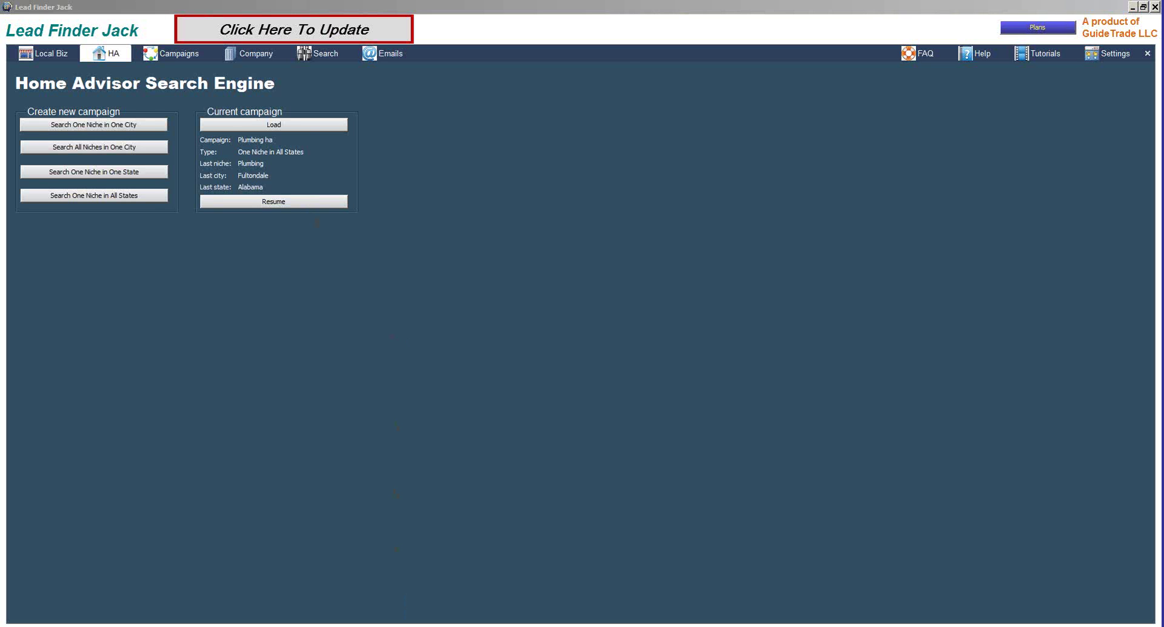
Switch to the LFJ - HA.pptx presentation in PowerPoint.
key("alt+Tab")
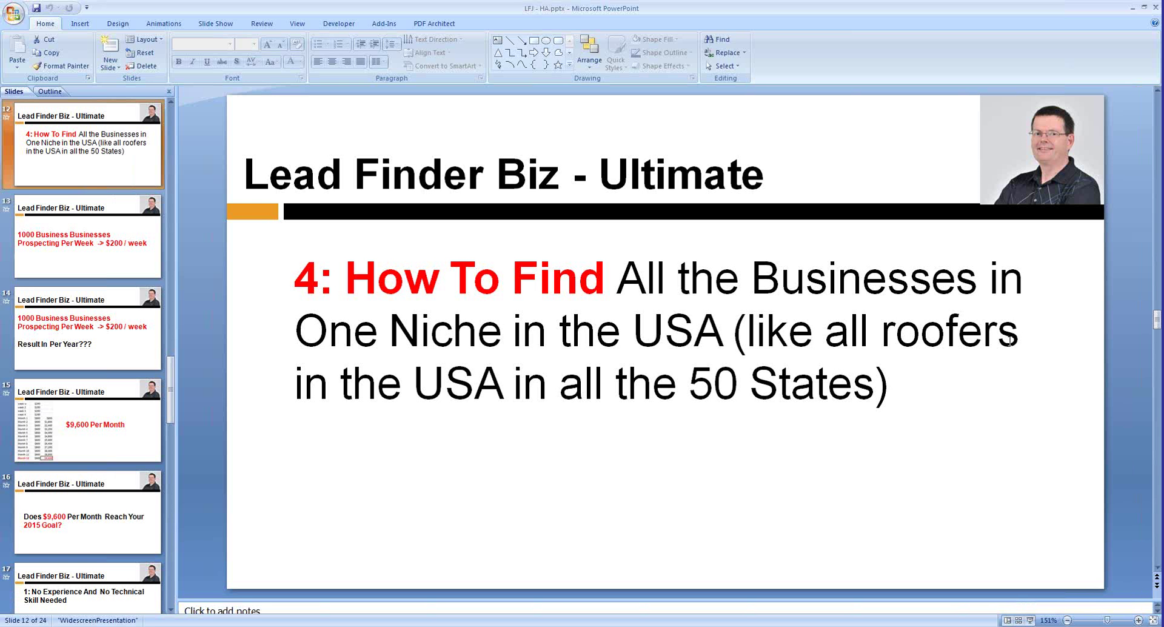